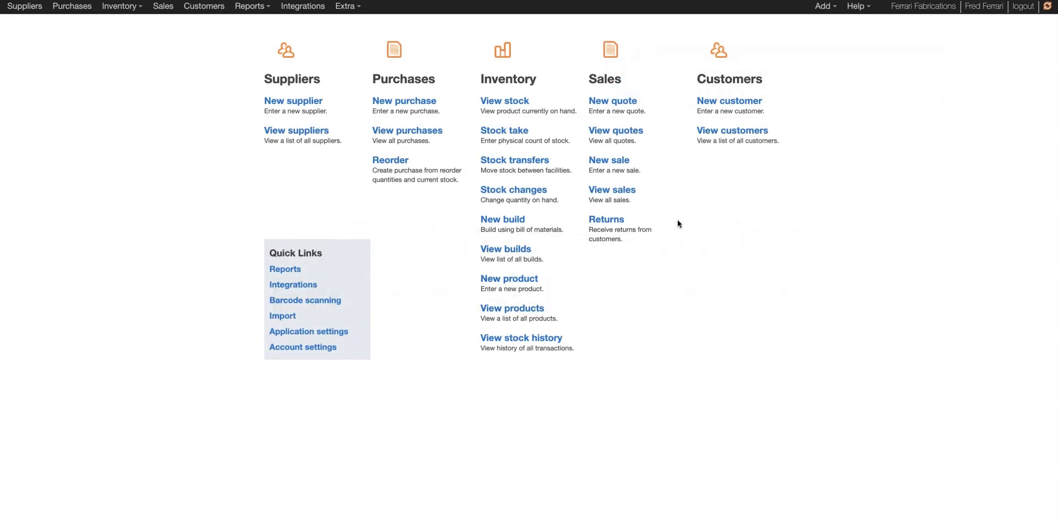
Create a return from the completed Online sale and set the Gibson Les Paul guitar's return reason to "Item no longer needed"
{"action": "left_click", "coordinate": [616, 191]}
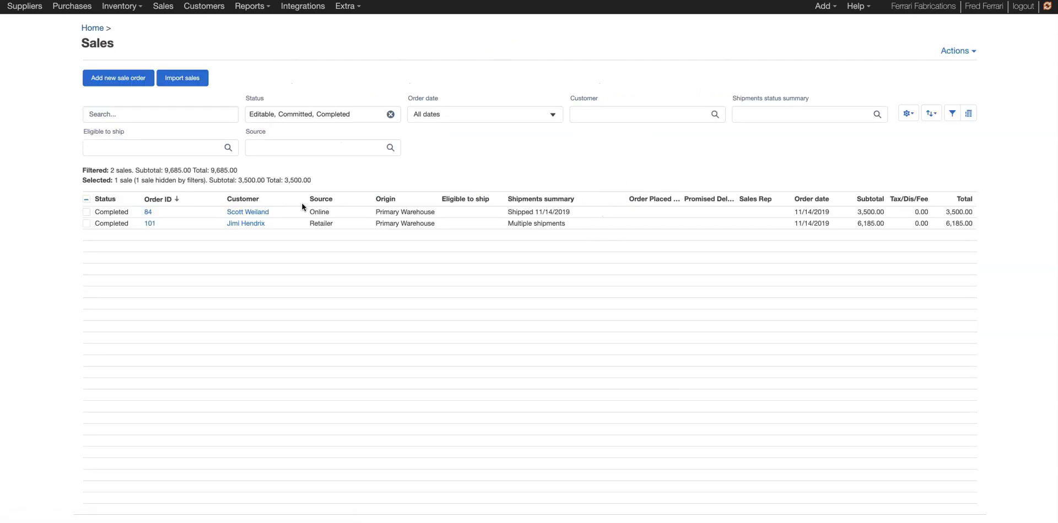
{"action": "left_click", "coordinate": [148, 214]}
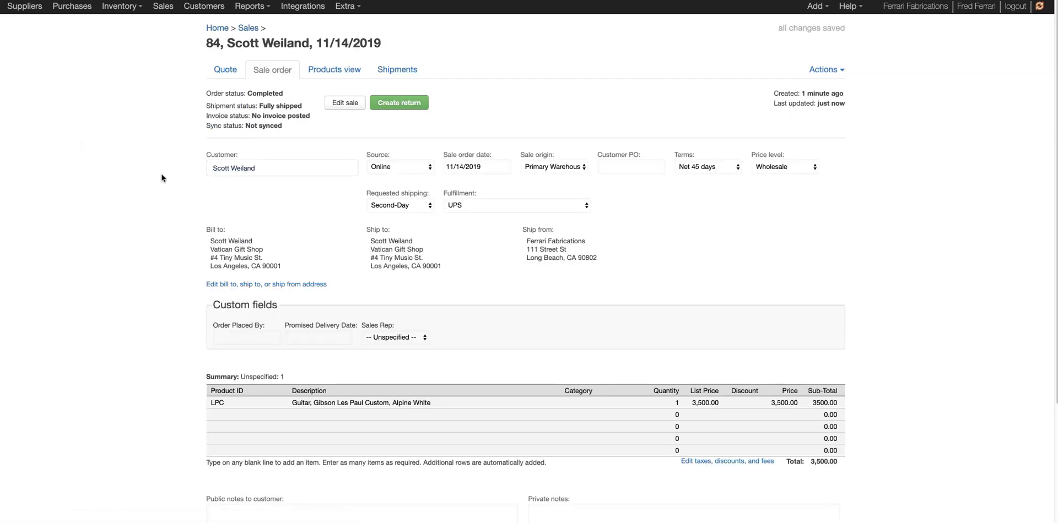
{"action": "left_click", "coordinate": [404, 104]}
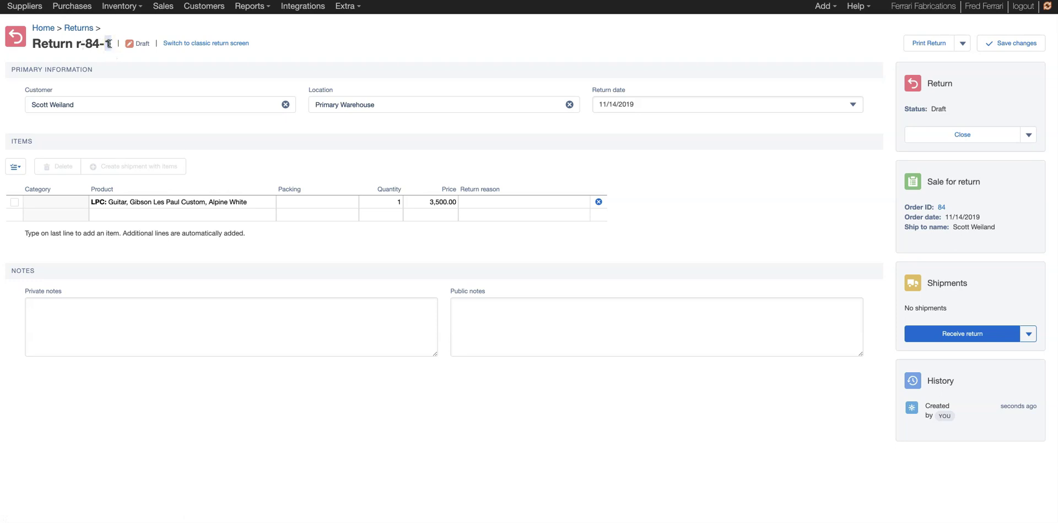
{"action": "left_click", "coordinate": [109, 45]}
{"action": "left_click", "coordinate": [540, 203]}
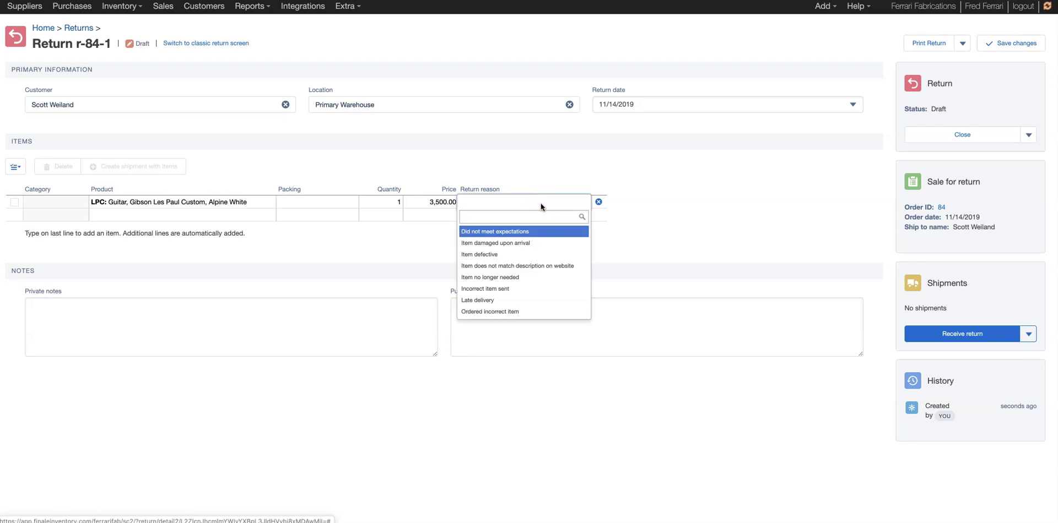
{"action": "left_click", "coordinate": [553, 280]}
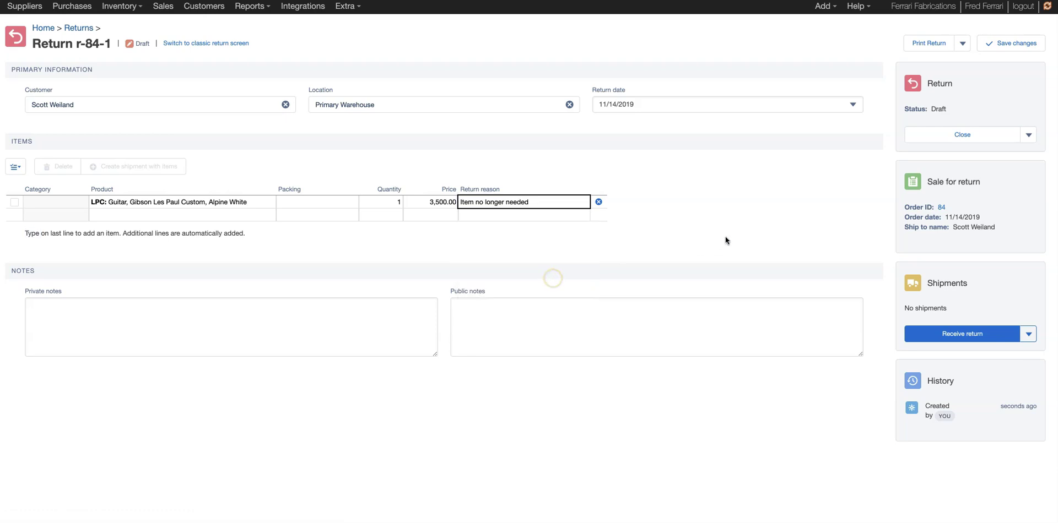
Receive the Gibson Les Paul return with DHL as the shipment carrier
{"action": "left_click", "coordinate": [980, 337]}
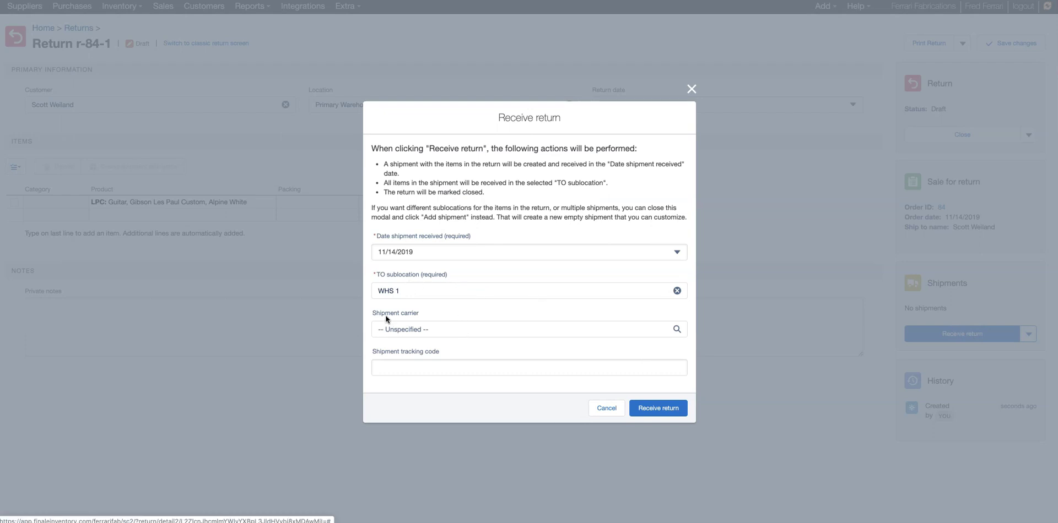
{"action": "left_click", "coordinate": [440, 331]}
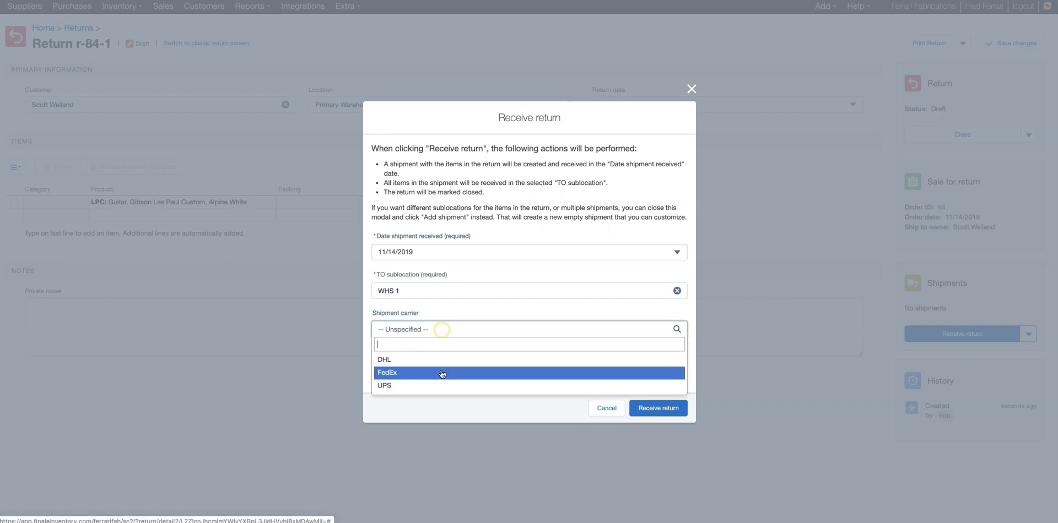
{"action": "left_click", "coordinate": [442, 358]}
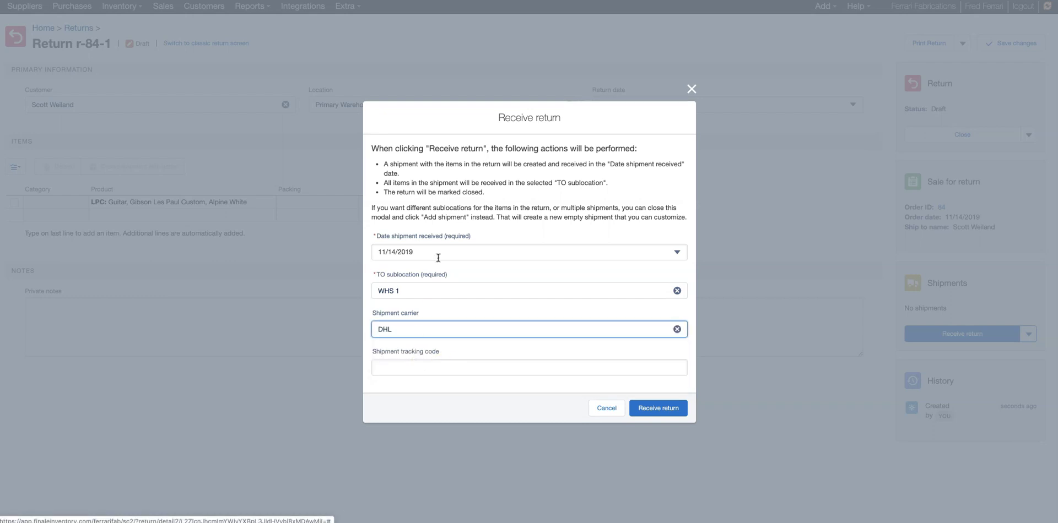
{"action": "left_click", "coordinate": [662, 410]}
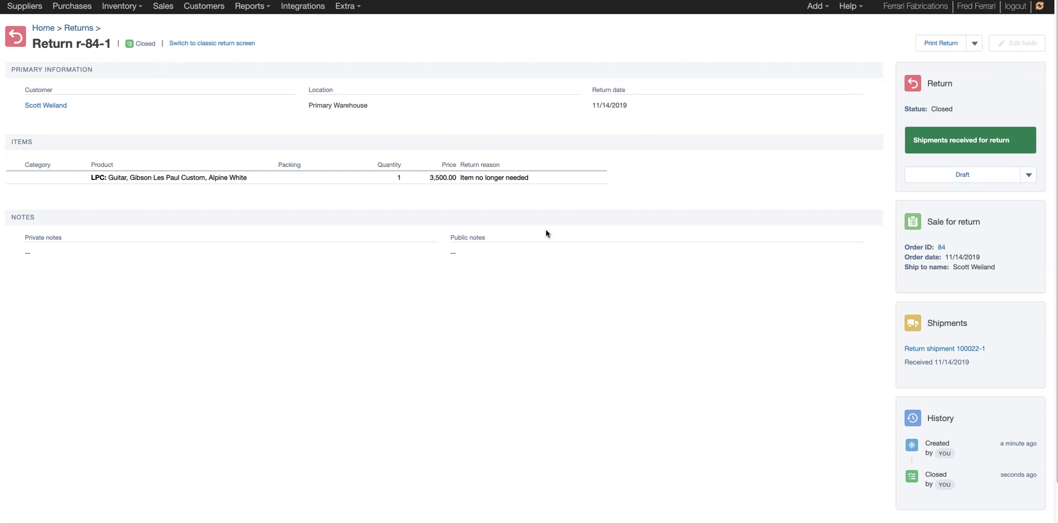
Create a return from the completed Retailer sale and remove the FENDER guitar and PLEXI amp lines from it
{"action": "left_click", "coordinate": [44, 28]}
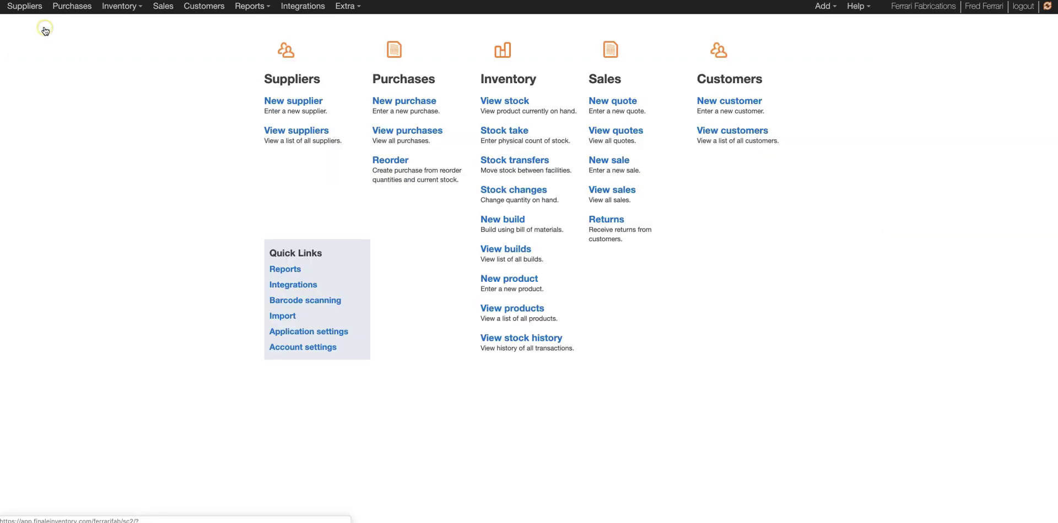
{"action": "left_click", "coordinate": [612, 193]}
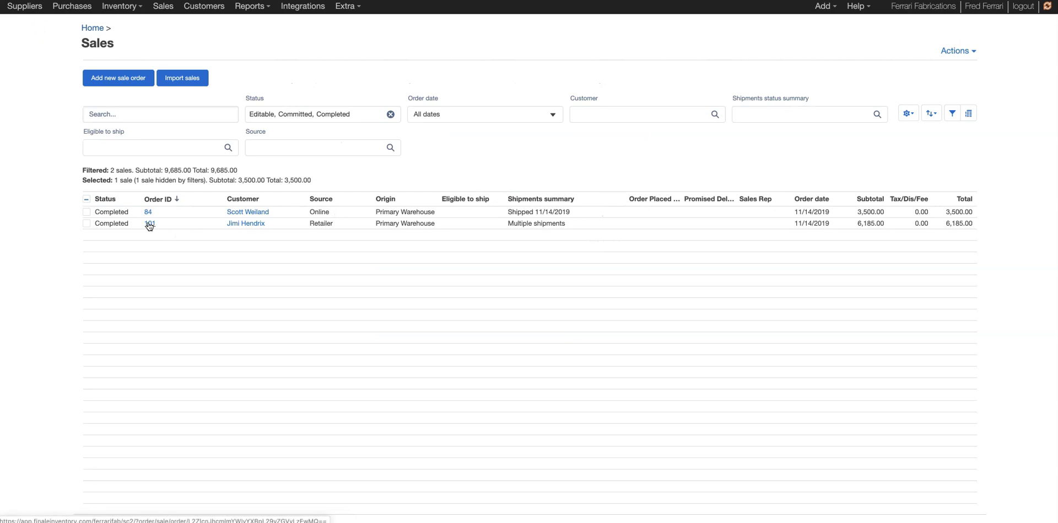
{"action": "left_click", "coordinate": [151, 224]}
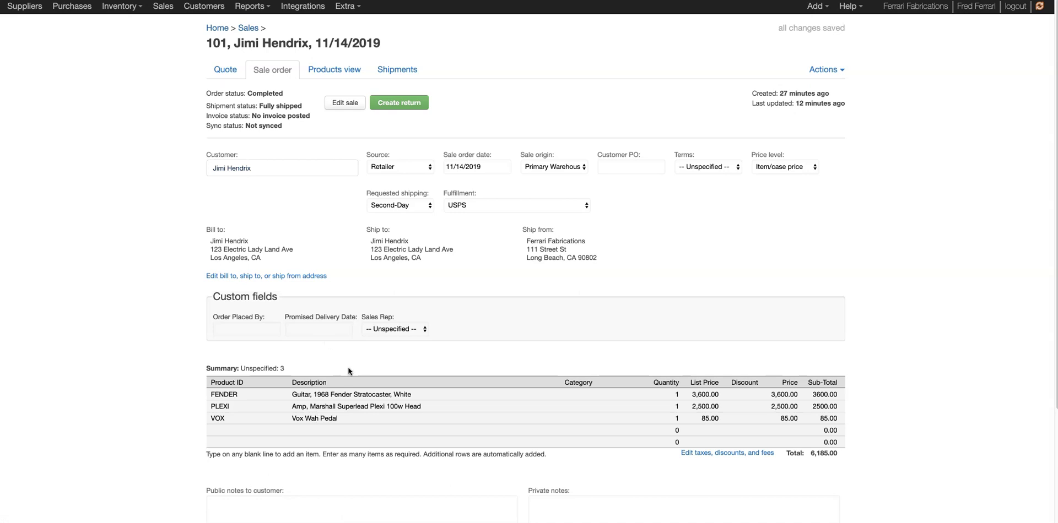
{"action": "left_click", "coordinate": [401, 104]}
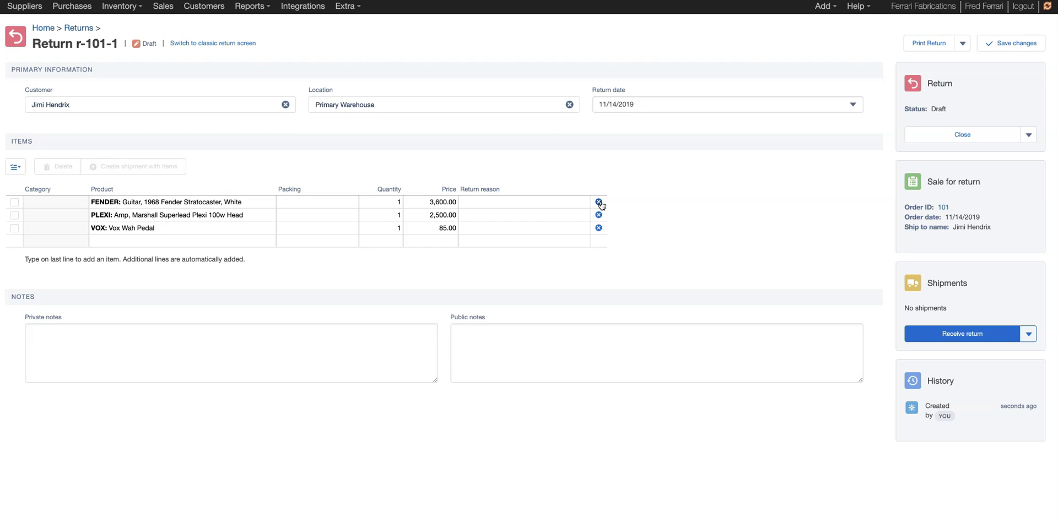
{"action": "left_click", "coordinate": [599, 202]}
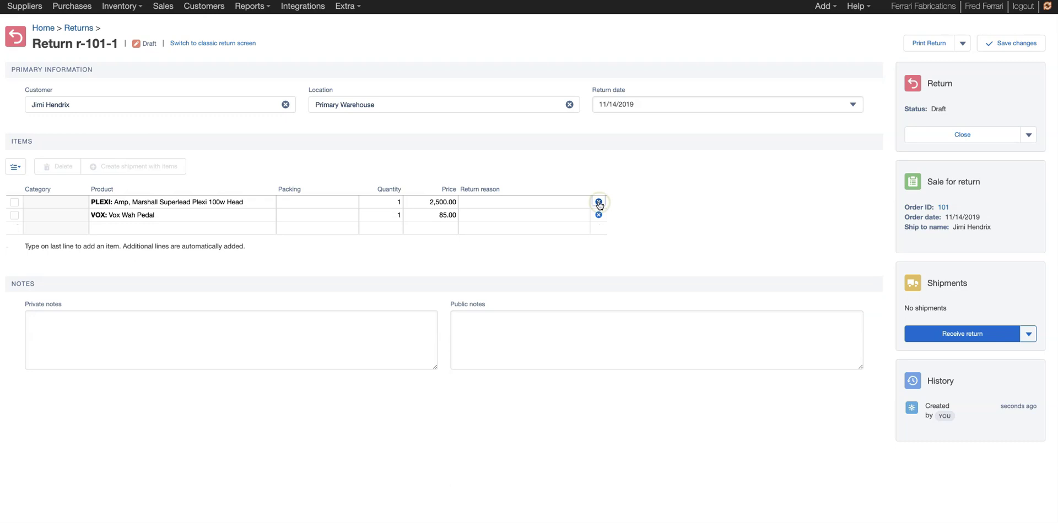
{"action": "left_click", "coordinate": [599, 202]}
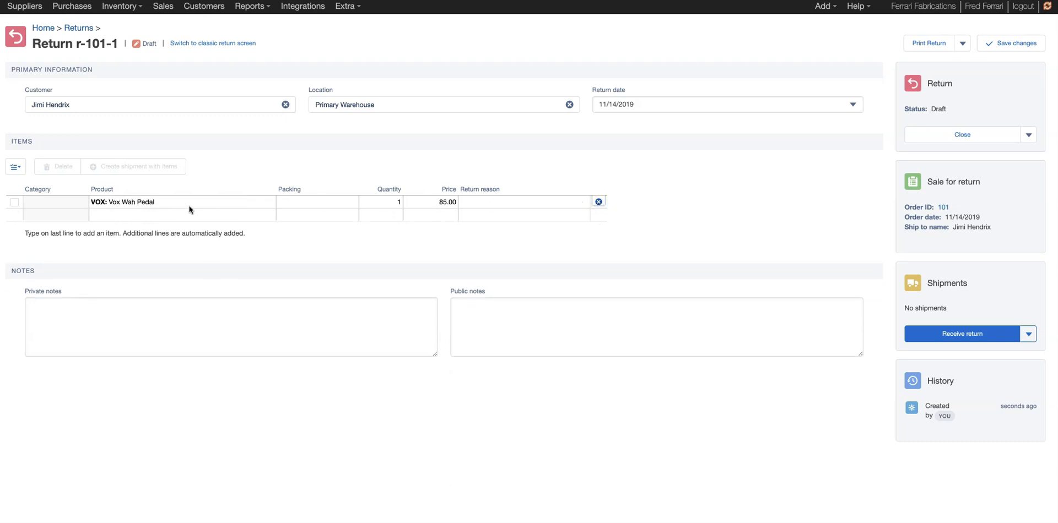
Set the Vox Wah Pedal's return reason to "Late delivery" and receive the return
{"action": "left_click", "coordinate": [518, 203]}
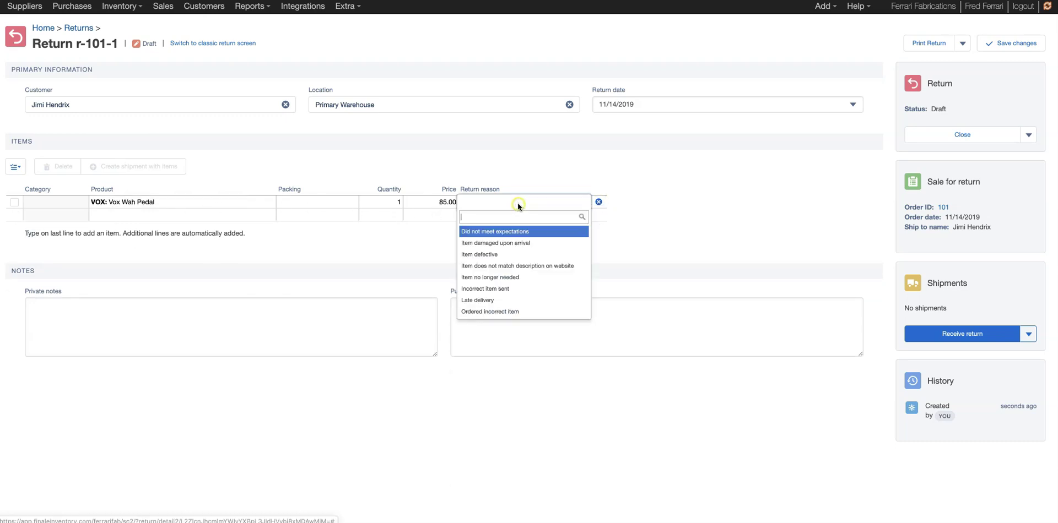
{"action": "left_click", "coordinate": [532, 302]}
{"action": "left_click", "coordinate": [695, 233]}
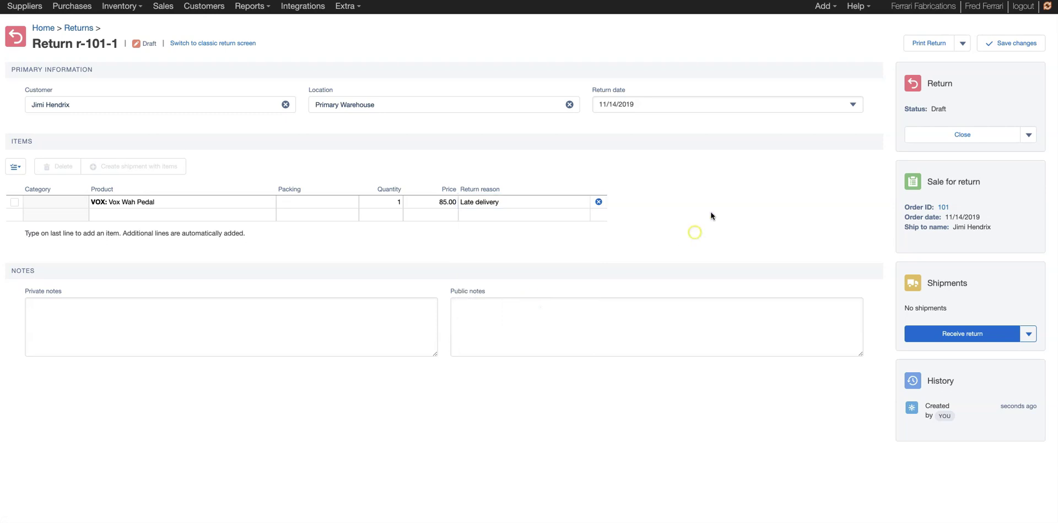
{"action": "left_click", "coordinate": [983, 335]}
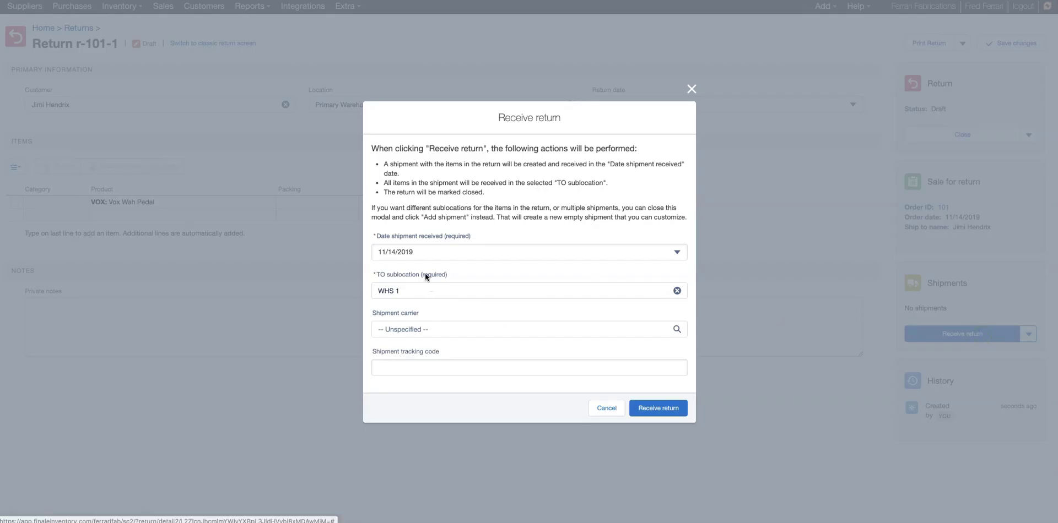
{"action": "left_click", "coordinate": [657, 408]}
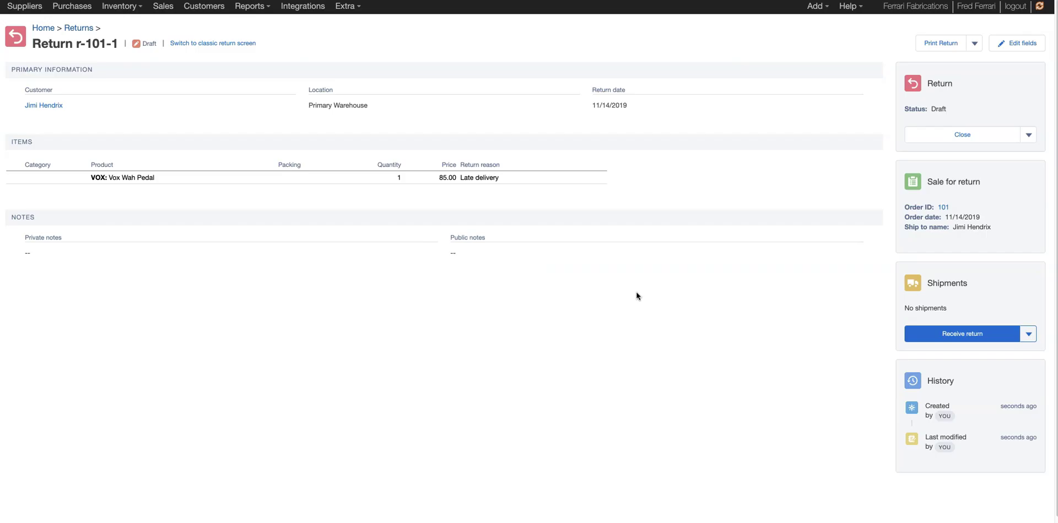
Reopen the Retailer sale and open the return linked to it to check its status
{"action": "left_click", "coordinate": [165, 8]}
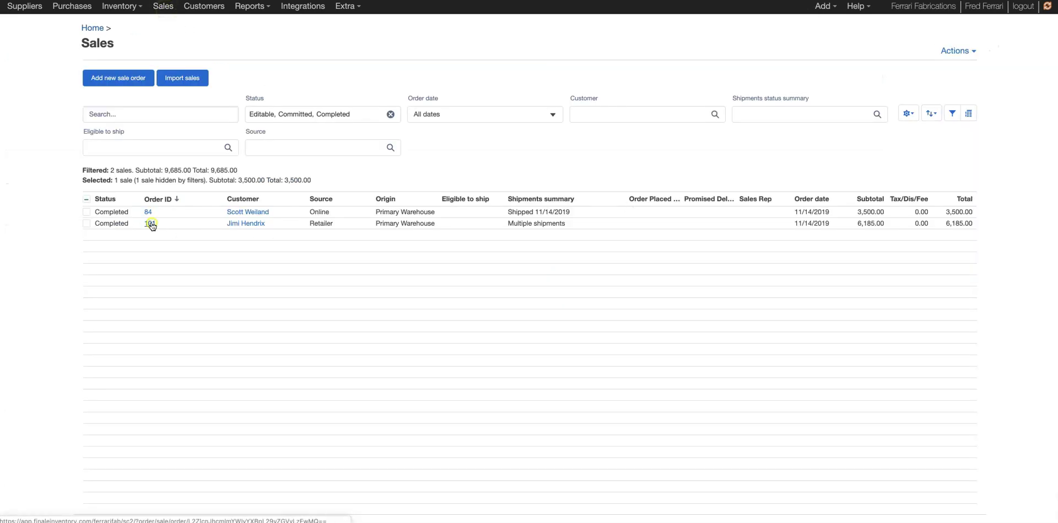
{"action": "left_click", "coordinate": [149, 224]}
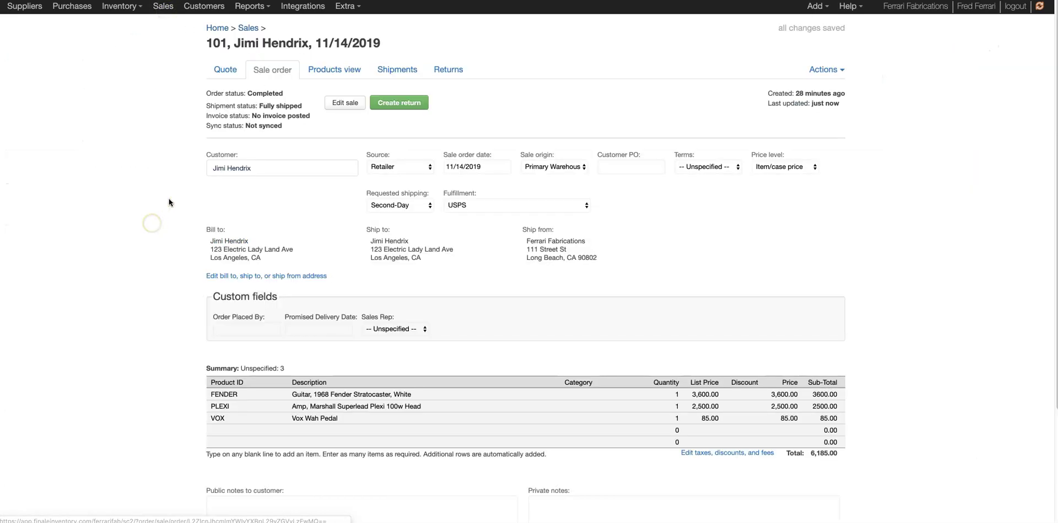
{"action": "left_click", "coordinate": [455, 73]}
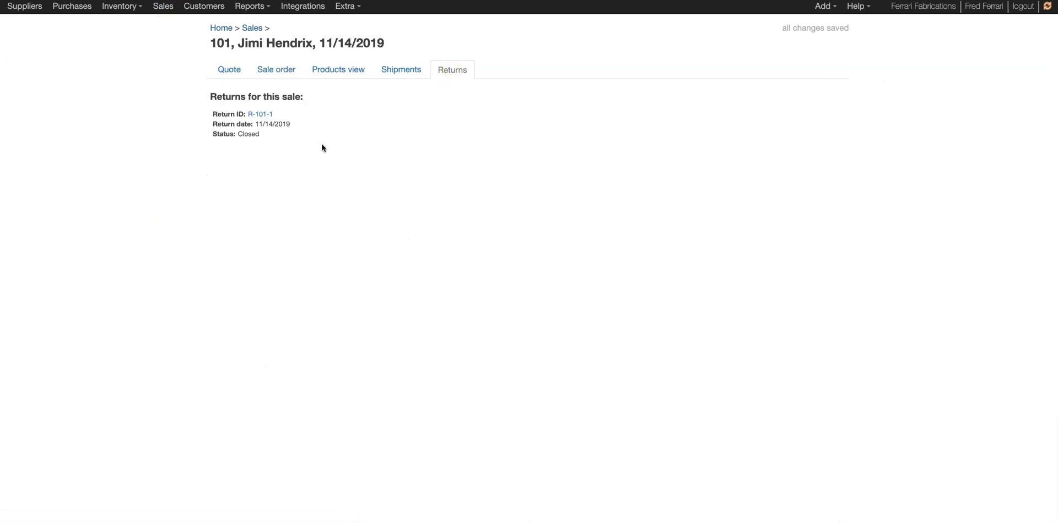
{"action": "left_click", "coordinate": [260, 115]}
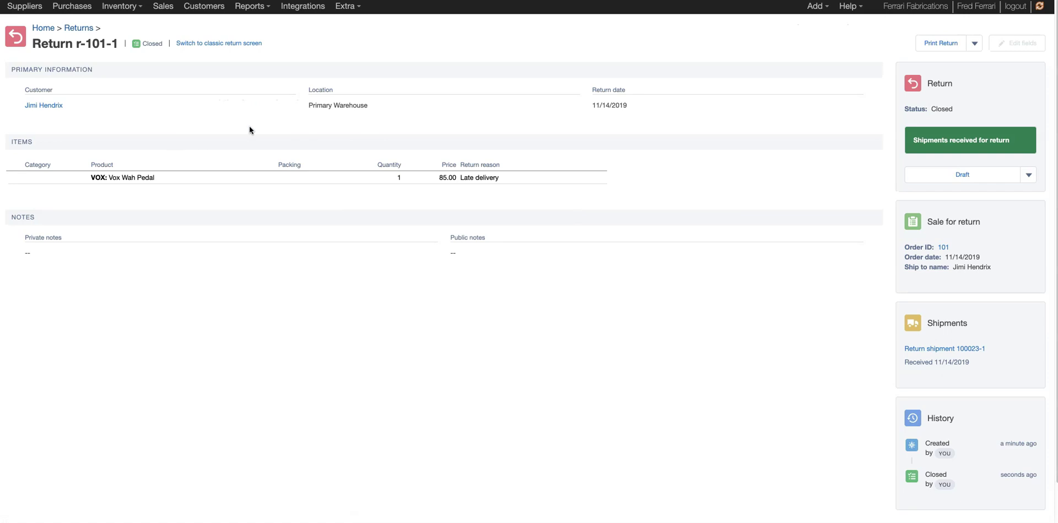
Filter the stock history by the product VOX: Vox Wah Pedal and open the return behind its received transaction
{"action": "left_click", "coordinate": [44, 27]}
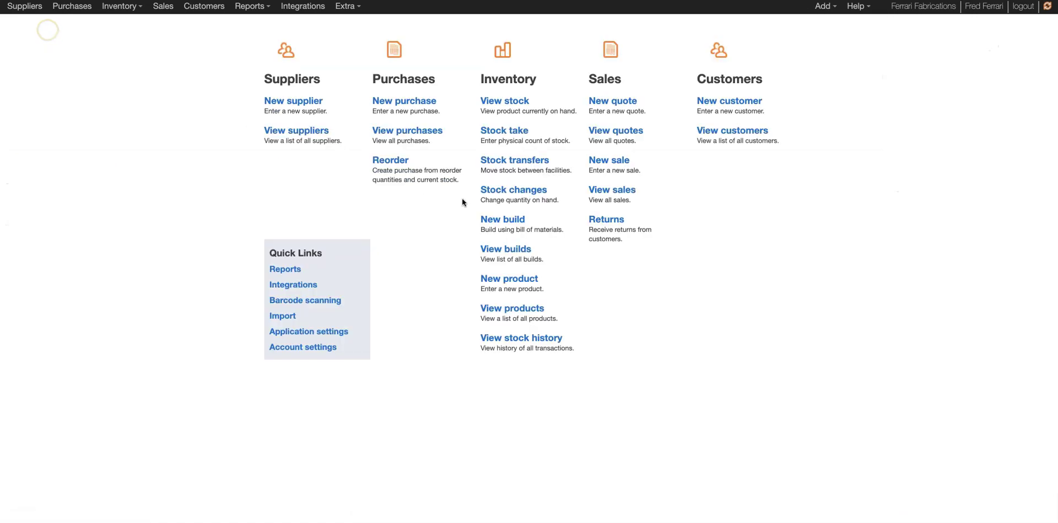
{"action": "left_click", "coordinate": [538, 344]}
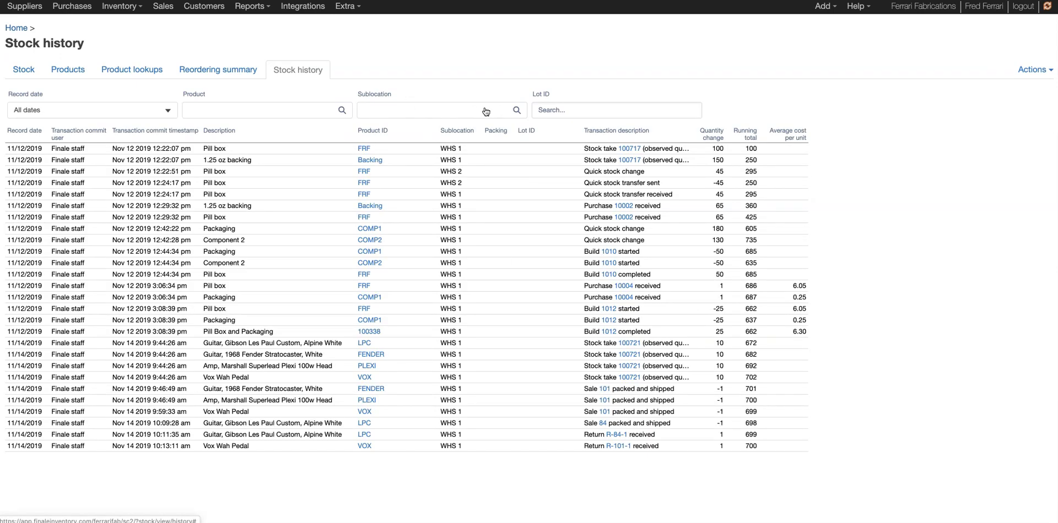
{"action": "left_click", "coordinate": [270, 115]}
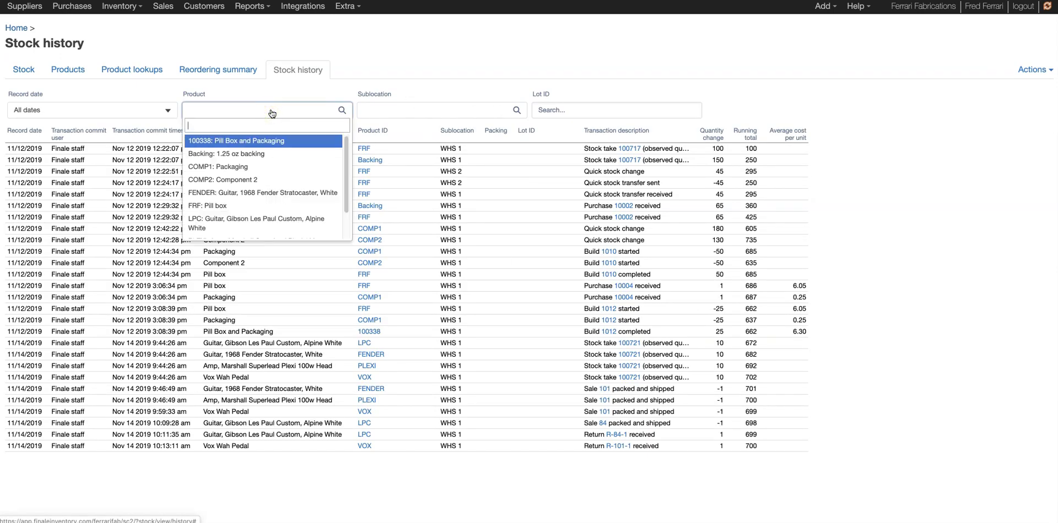
{"action": "type", "text": "vox"}
{"action": "key", "text": "Return"}
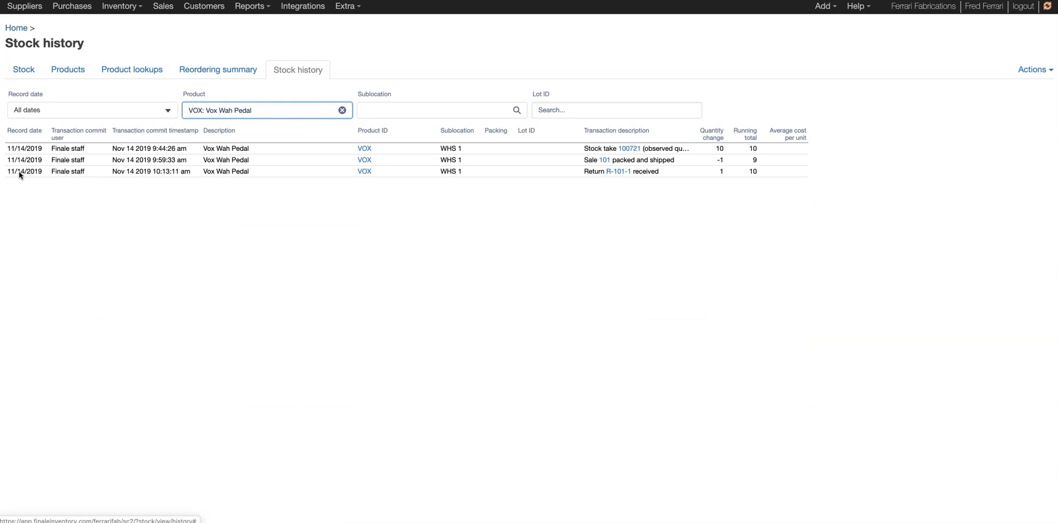
{"action": "left_click", "coordinate": [619, 172]}
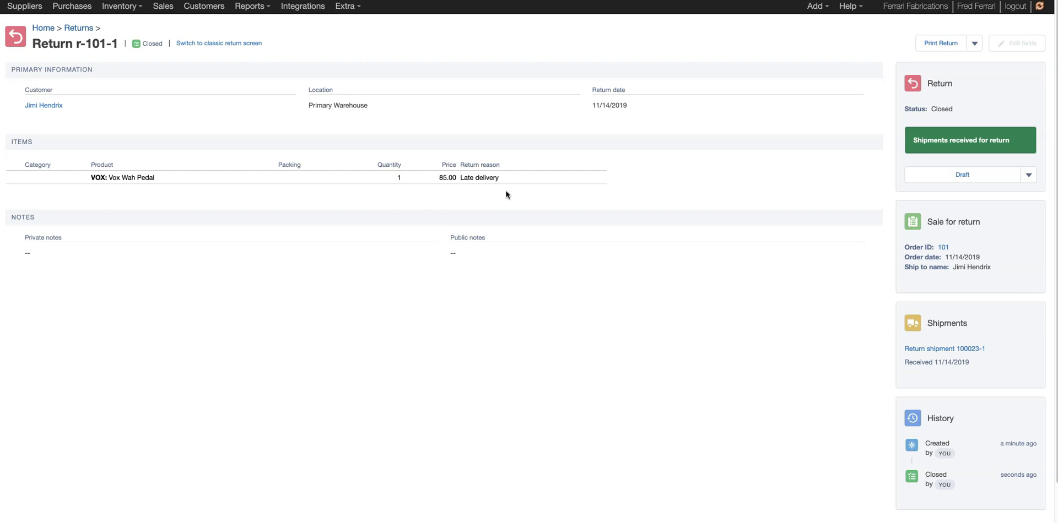
{"action": "left_click", "coordinate": [848, 7]}
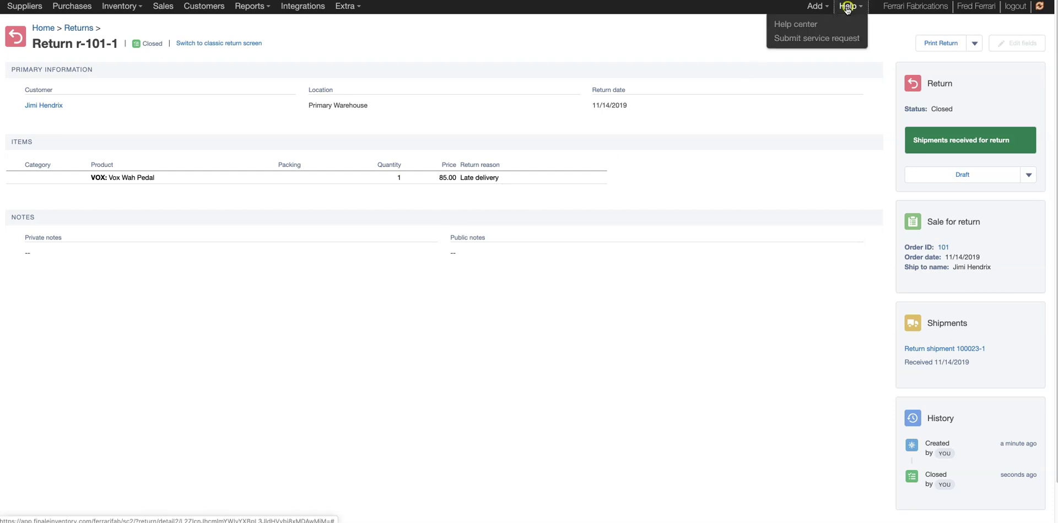
{"action": "left_click", "coordinate": [627, 50]}
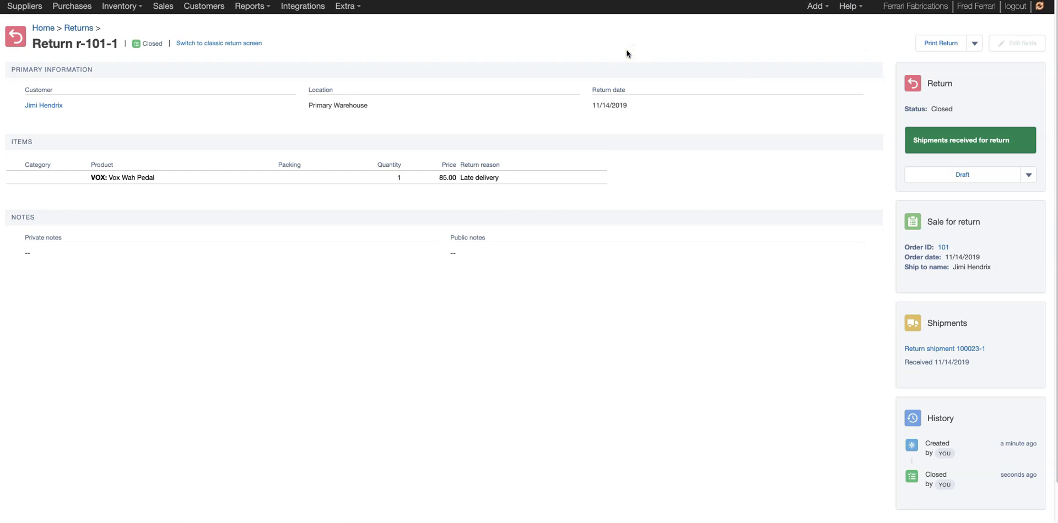